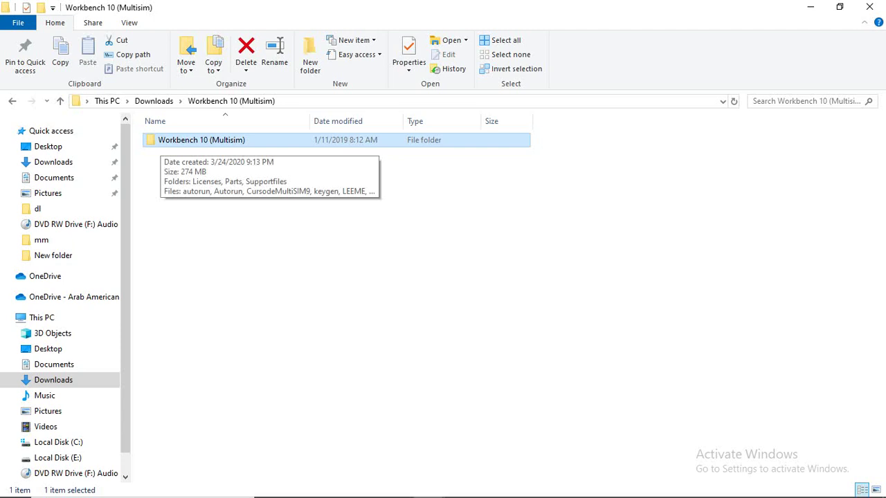
Step: Launch the setup application from the inner Workbench 10 (Multisim) folder and enter aaup as the organization
{"action": "key", "text": "Return"}
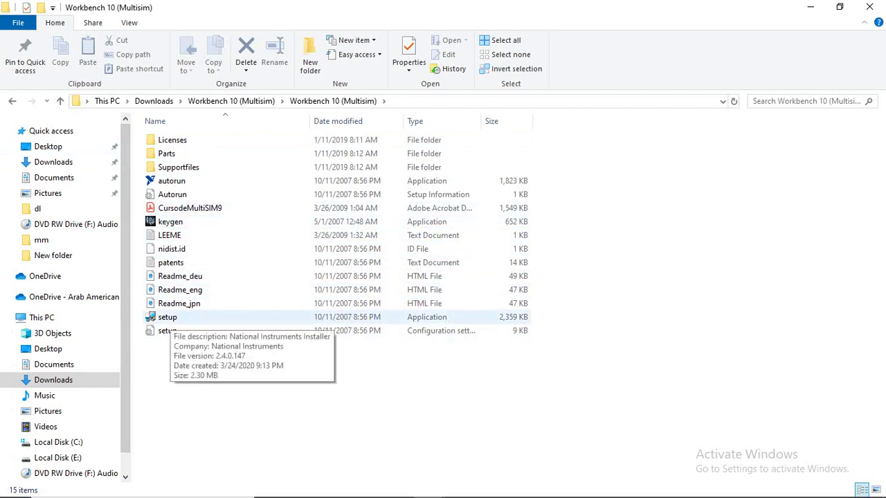
{"action": "double_click", "coordinate": [167, 318]}
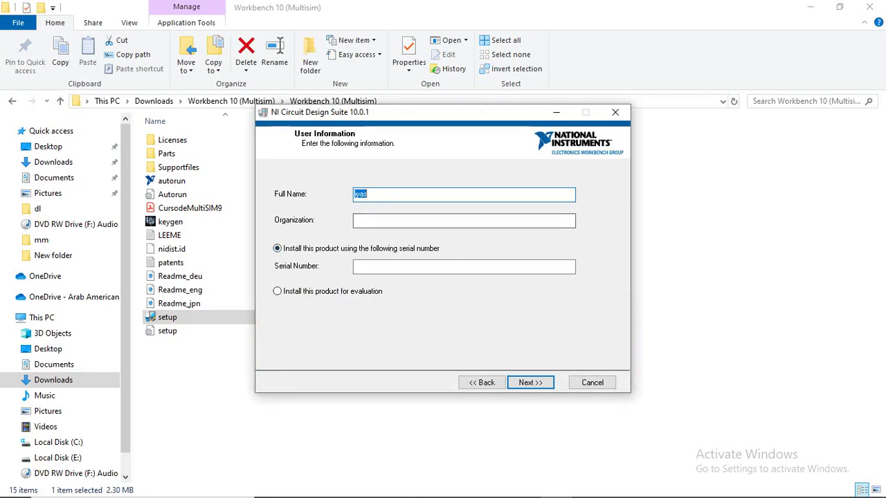
{"action": "left_click", "coordinate": [355, 220]}
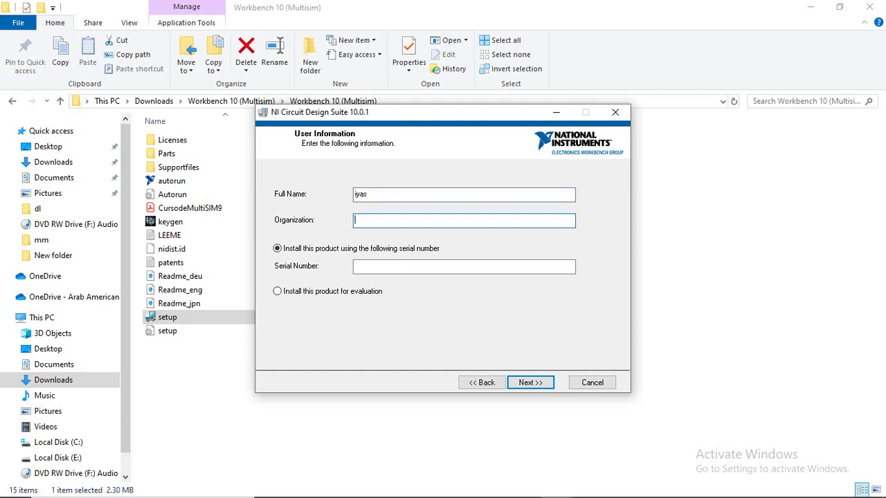
{"action": "type", "text": "aaup"}
{"action": "left_click", "coordinate": [415, 267]}
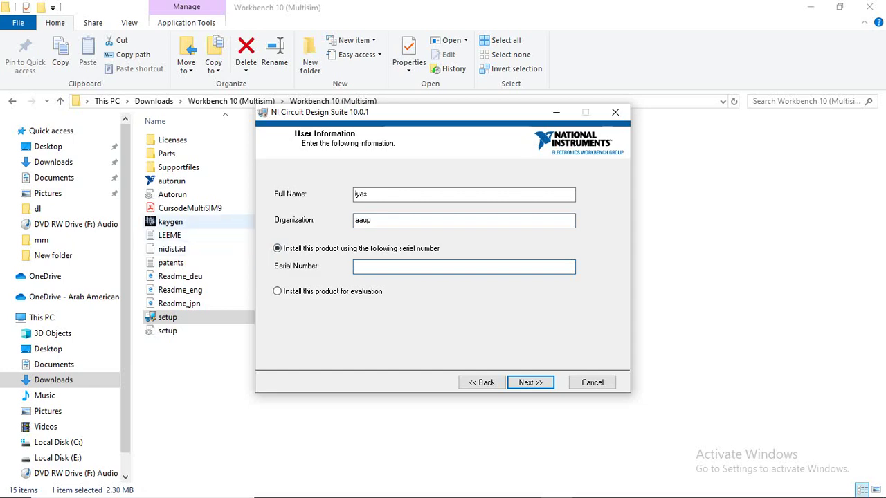
Step: Run keygen from the installation folder, then generate and copy a serial number for Multisim Pro Full Edition
{"action": "double_click", "coordinate": [171, 221]}
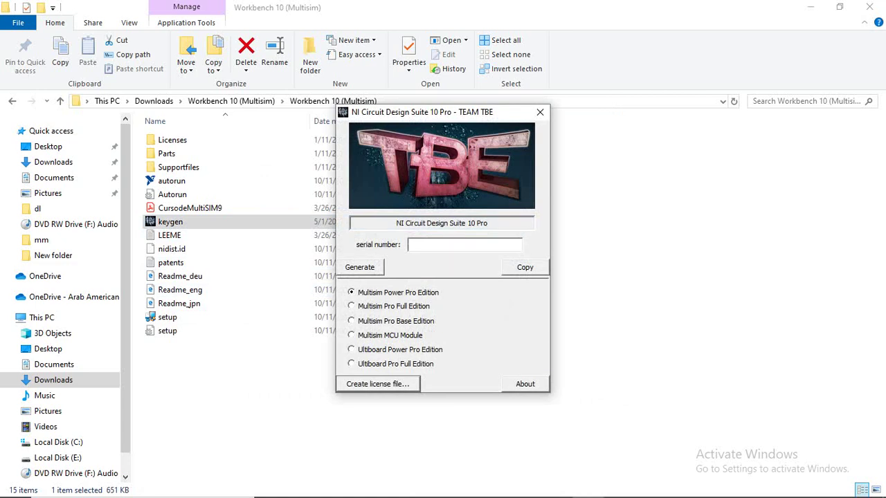
{"action": "left_click", "coordinate": [351, 306]}
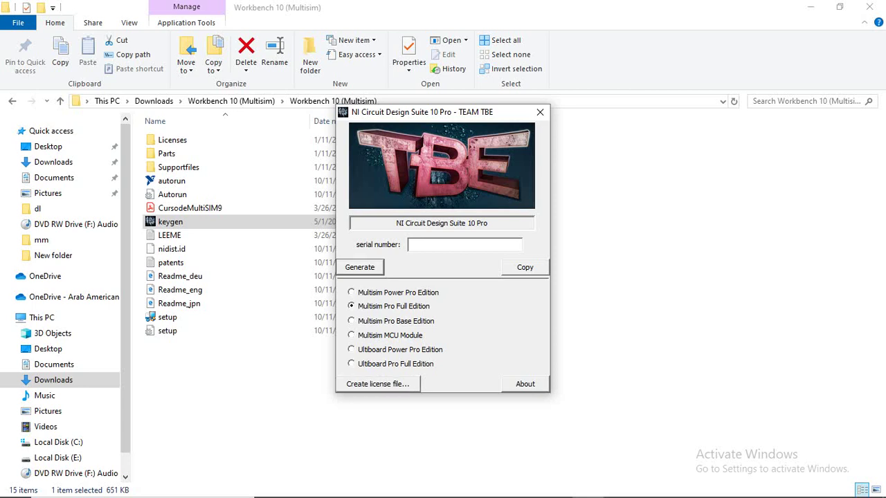
{"action": "key", "text": "Return"}
{"action": "key", "text": "Tab"}
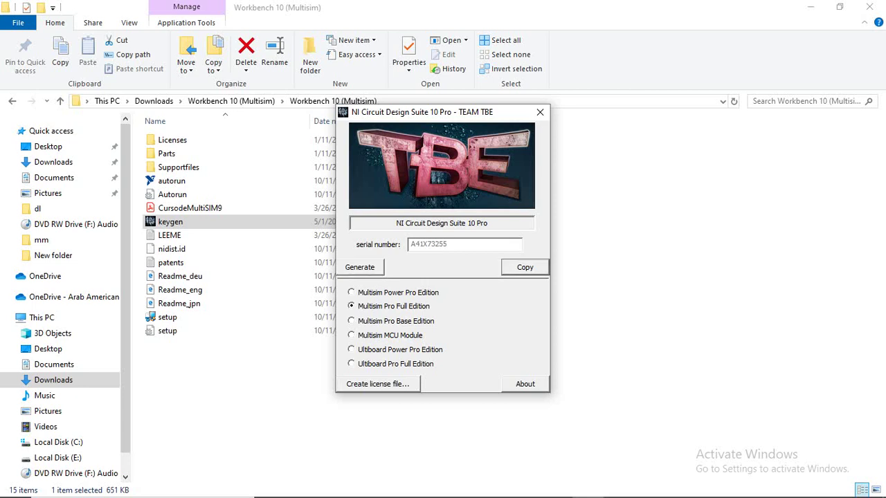
Step: Paste the copied serial number into the installer's Serial Number field and keep the default destination directory and features
{"action": "mouse_move", "coordinate": [398, 495]}
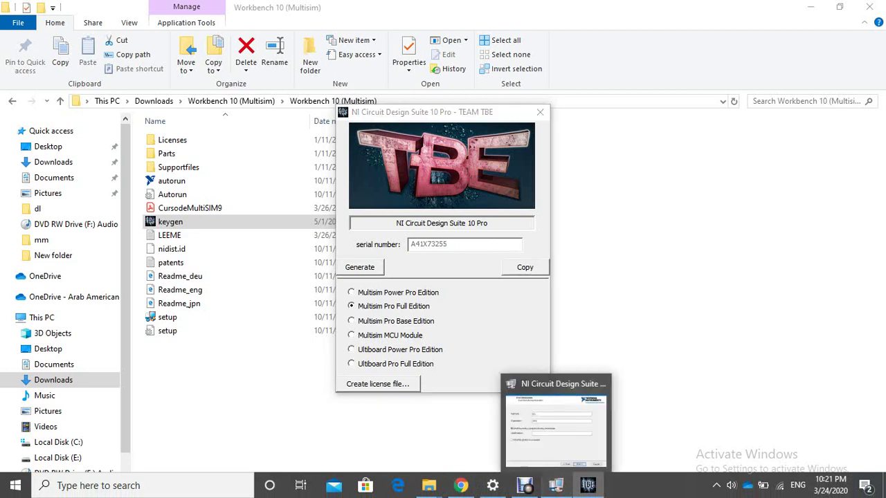
{"action": "left_click", "coordinate": [556, 485]}
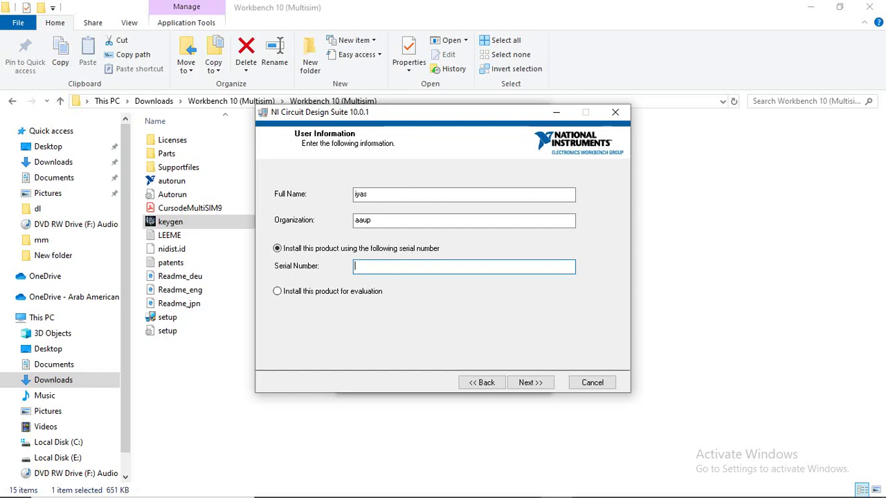
{"action": "key", "text": "ctrl+v"}
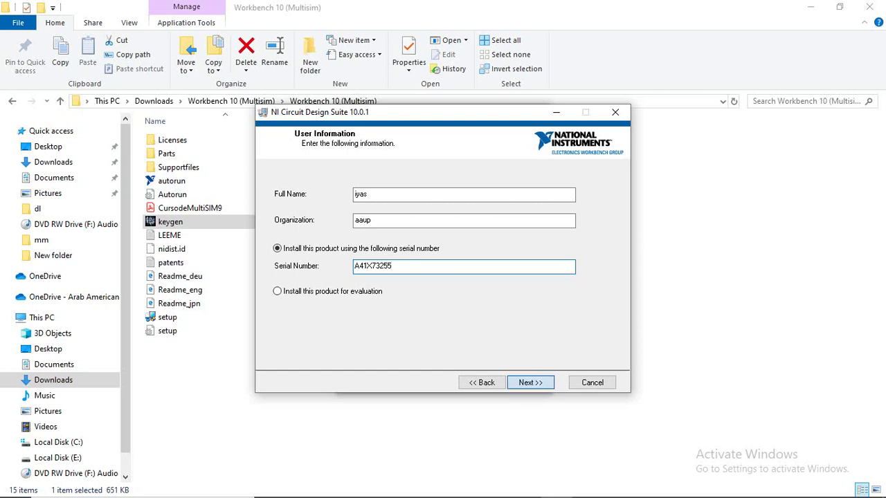
{"action": "key", "text": "Return"}
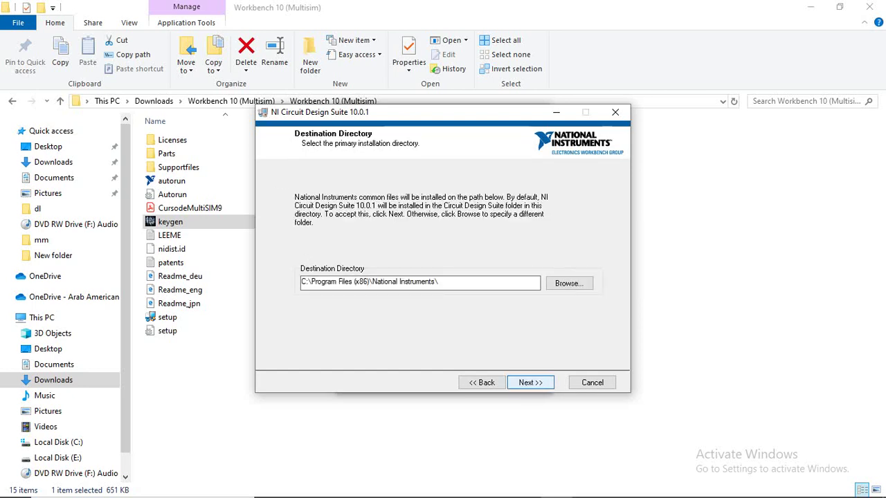
{"action": "key", "text": "Return"}
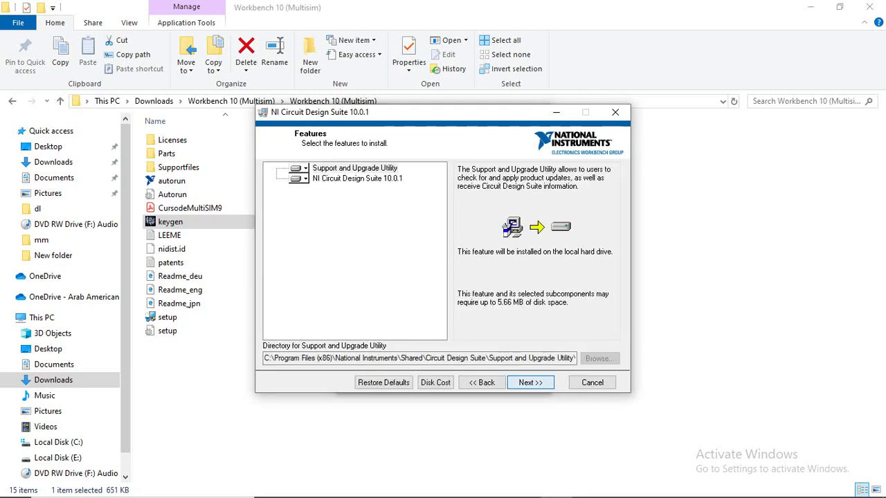
{"action": "key", "text": "Return"}
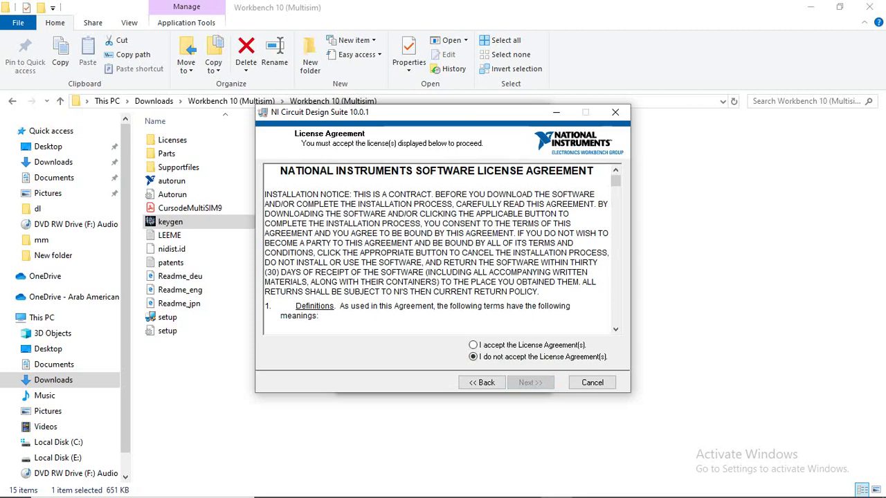
Step: Accept the National Instruments agreement and the two additional license agreements, and start the installation
{"action": "left_click", "coordinate": [473, 345]}
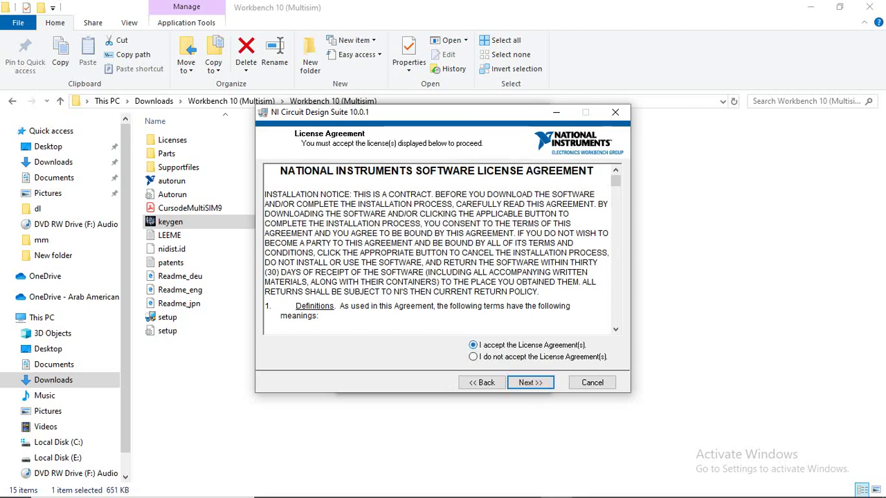
{"action": "key", "text": "Return"}
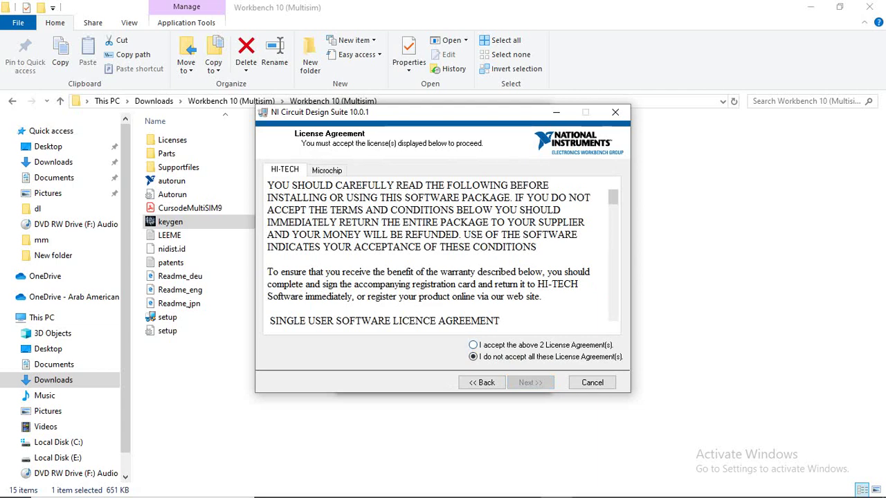
{"action": "left_click", "coordinate": [473, 344]}
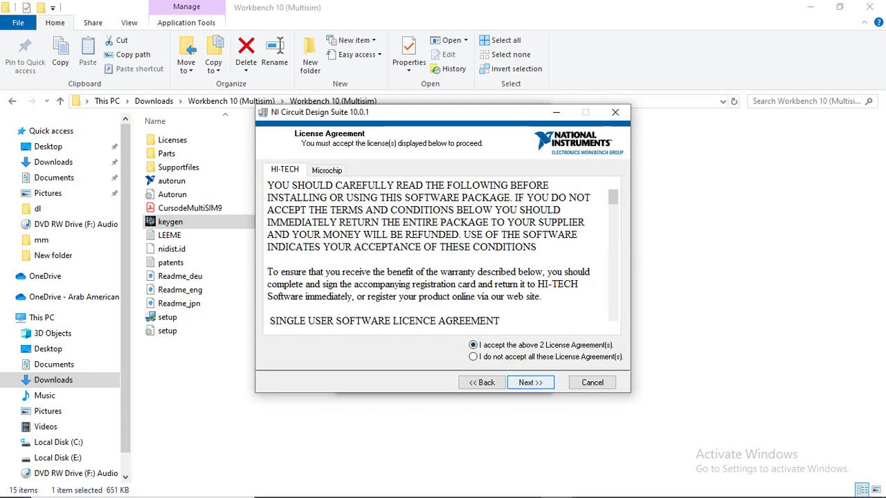
{"action": "key", "text": "Return"}
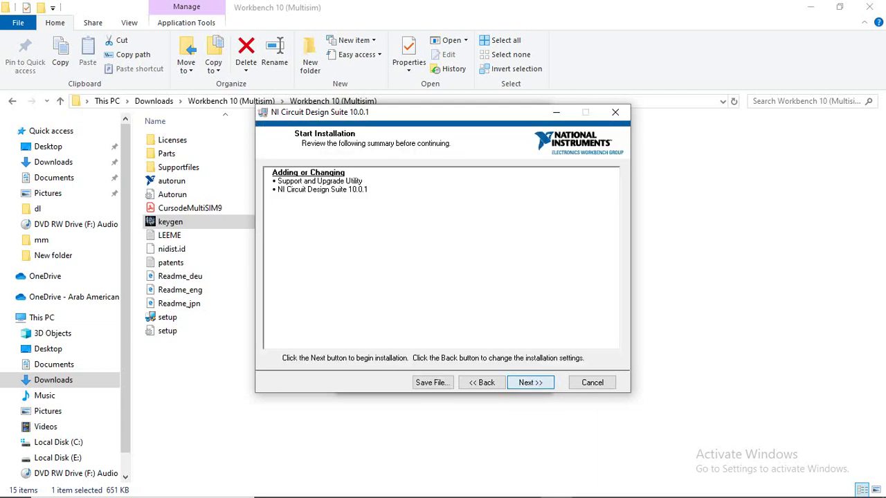
{"action": "key", "text": "Return"}
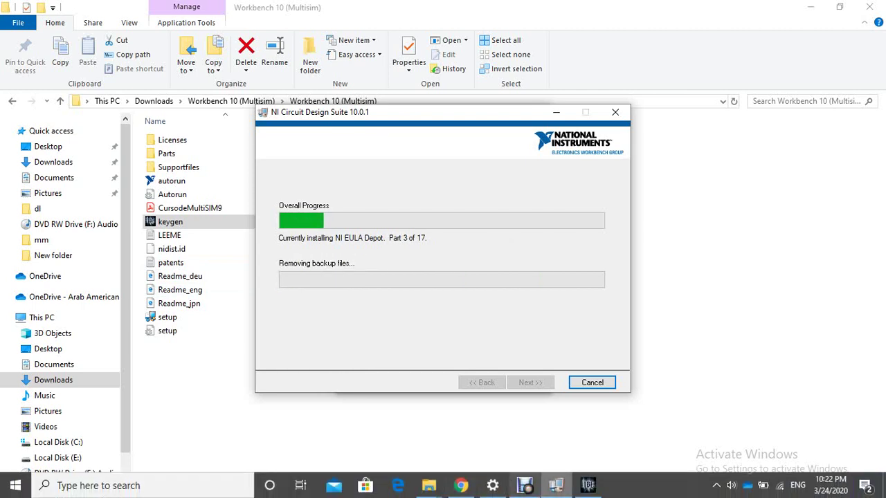
Step: Create a license file named a on the Desktop with keygen and close the keygen window
{"action": "left_click", "coordinate": [587, 485]}
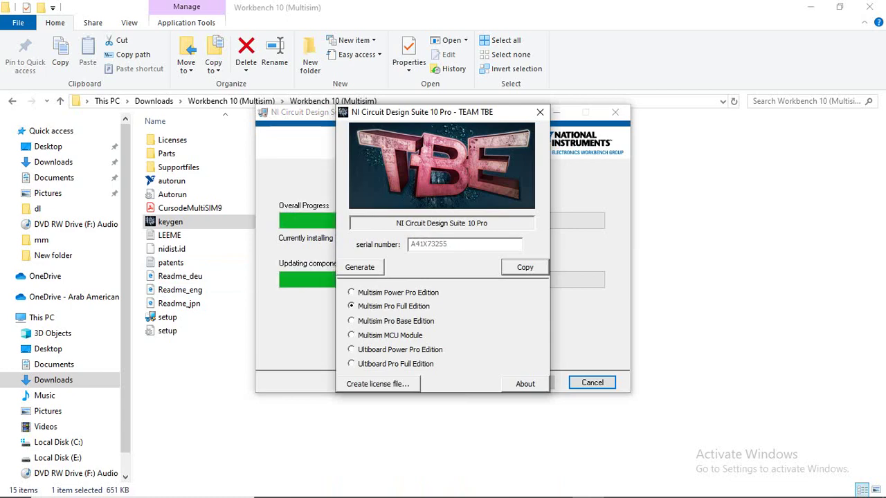
{"action": "left_click", "coordinate": [377, 383]}
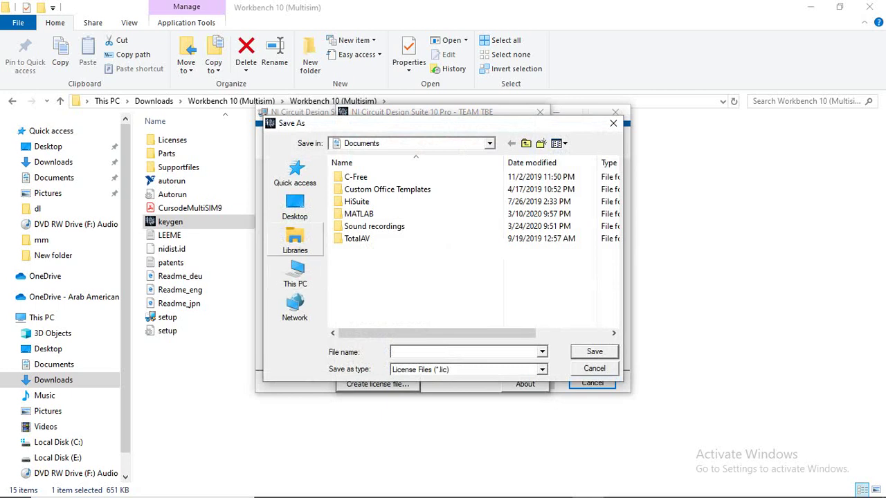
{"action": "left_click", "coordinate": [294, 208]}
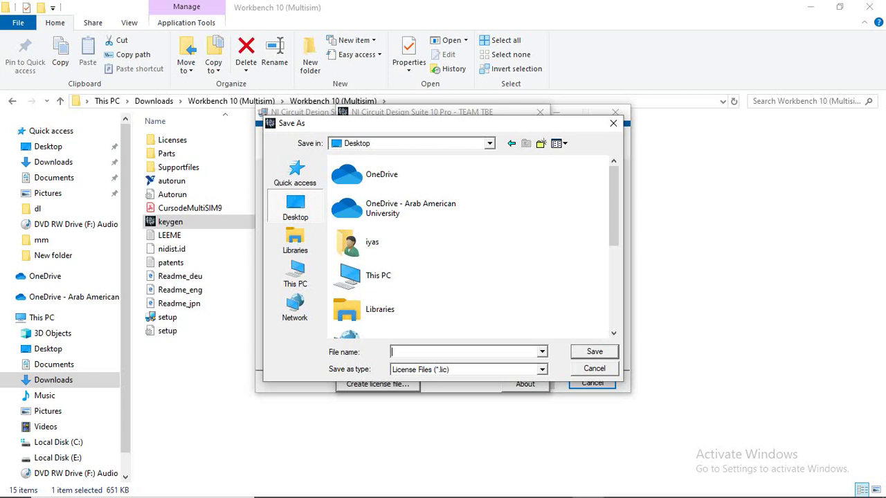
{"action": "type", "text": "a"}
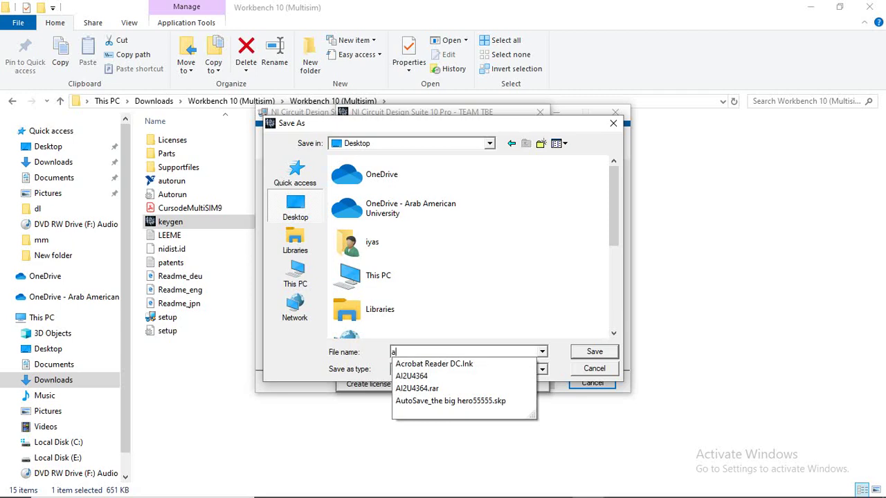
{"action": "key", "text": "Return"}
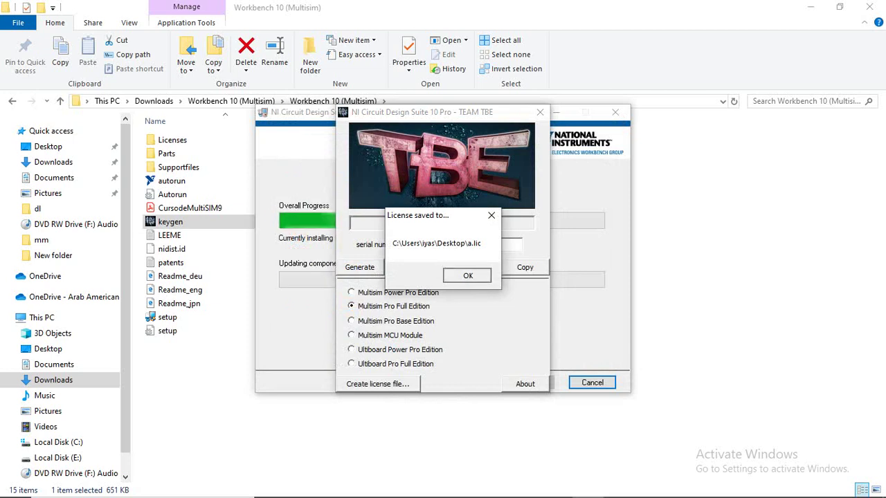
{"action": "key", "text": "Return"}
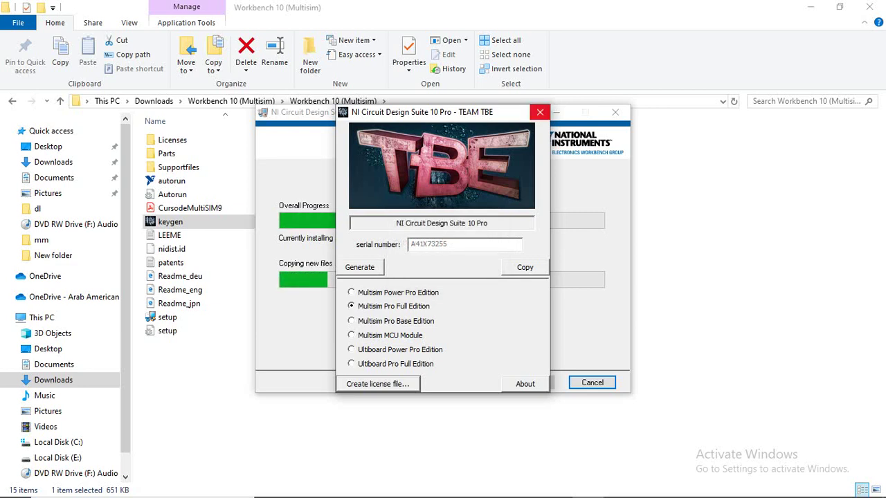
{"action": "left_click", "coordinate": [540, 111]}
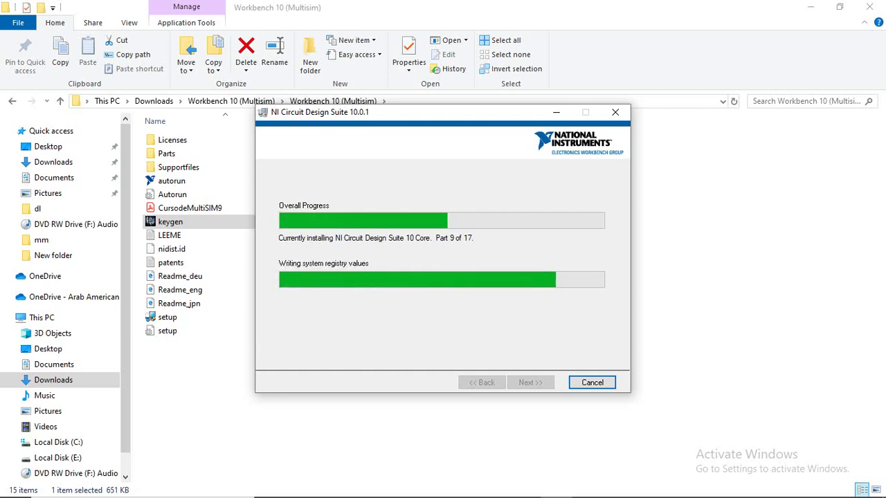
{"action": "mouse_move", "coordinate": [493, 487]}
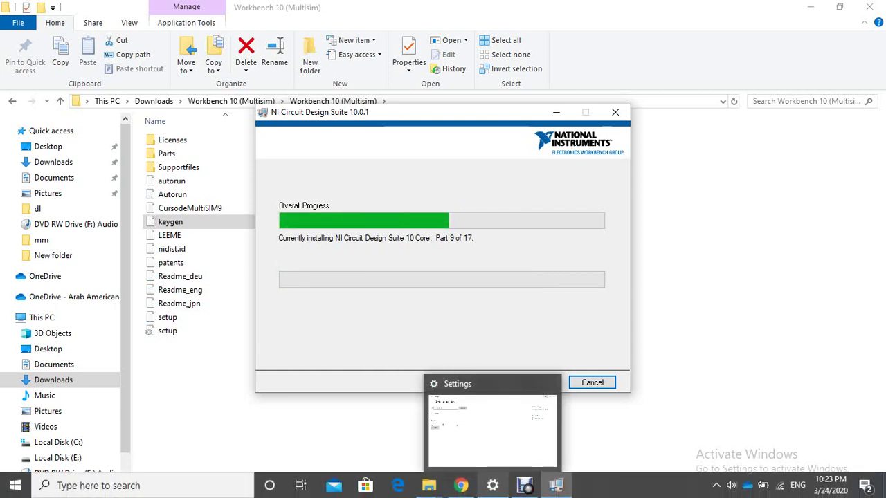
{"action": "mouse_move", "coordinate": [525, 487]}
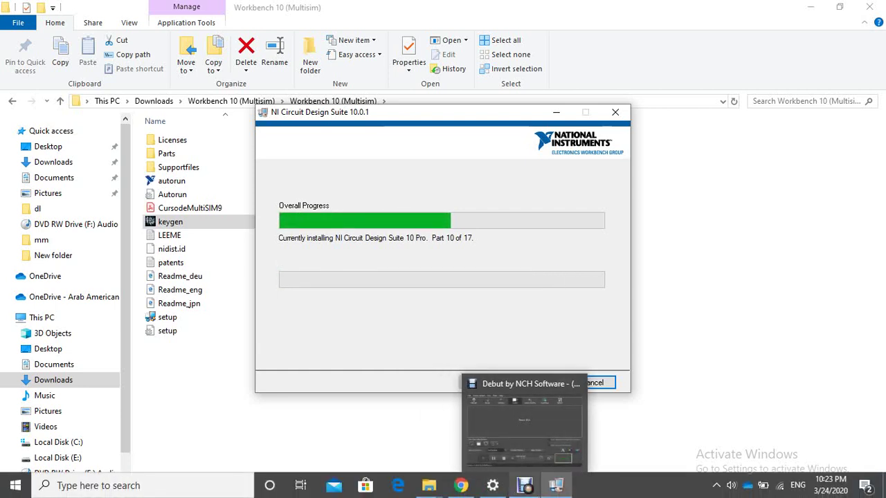
{"action": "left_click", "coordinate": [525, 486]}
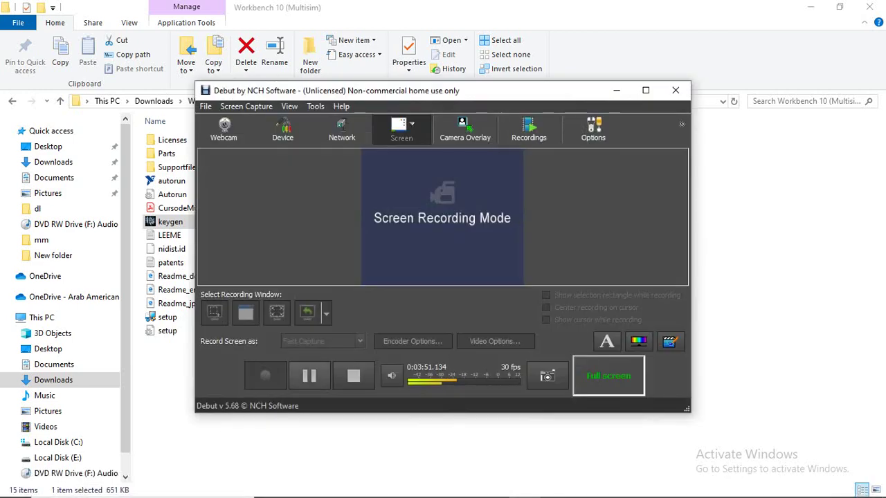
{"action": "left_click", "coordinate": [309, 375]}
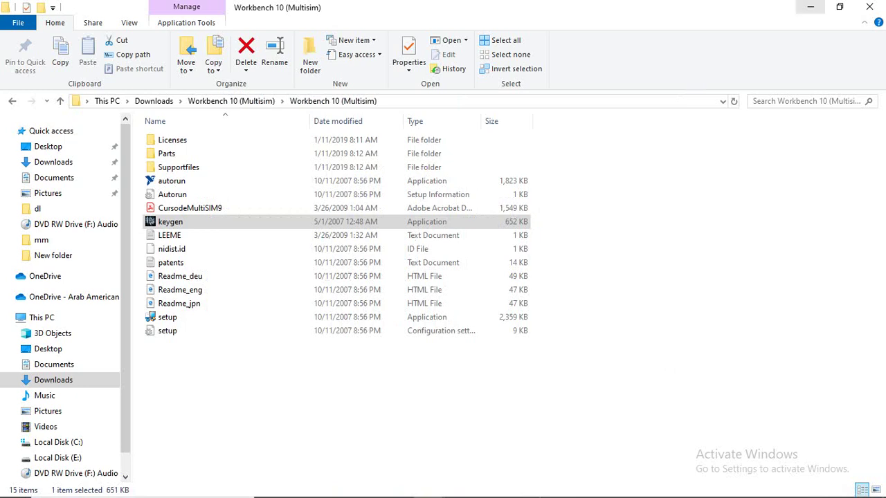
Step: Minimize the installation folder window and open NI License Manager
{"action": "left_click", "coordinate": [810, 6]}
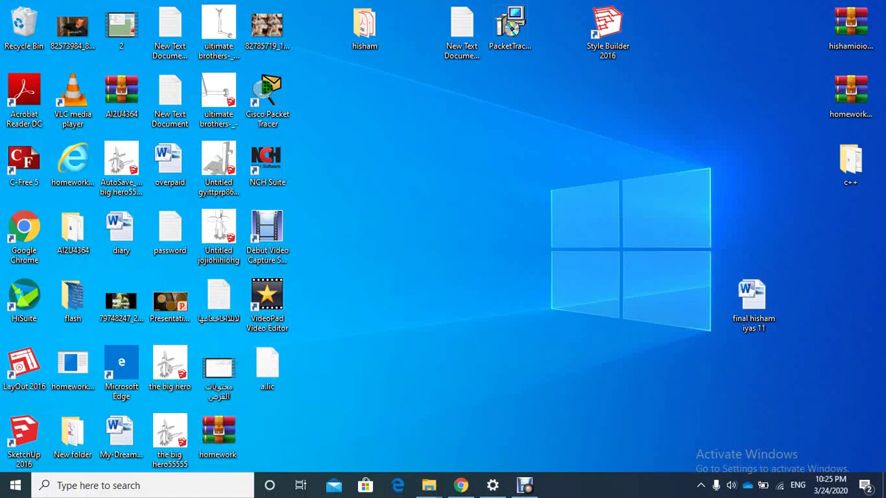
{"action": "left_click", "coordinate": [16, 485]}
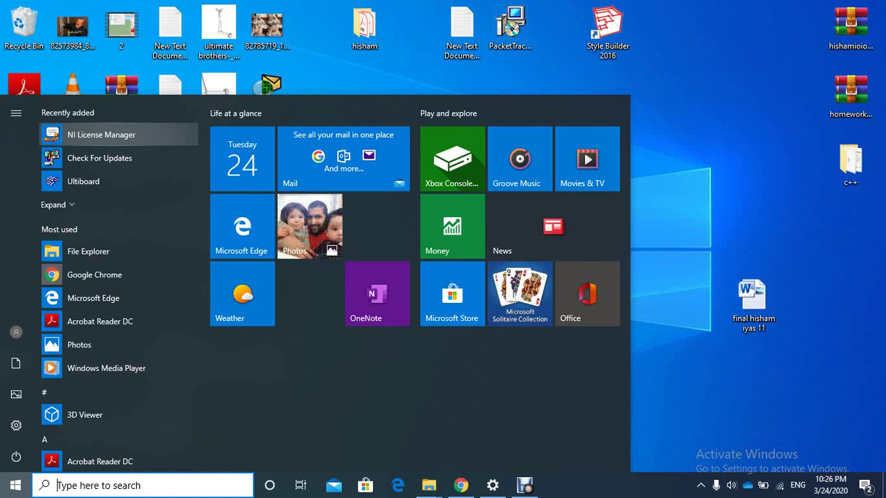
{"action": "left_click", "coordinate": [101, 134]}
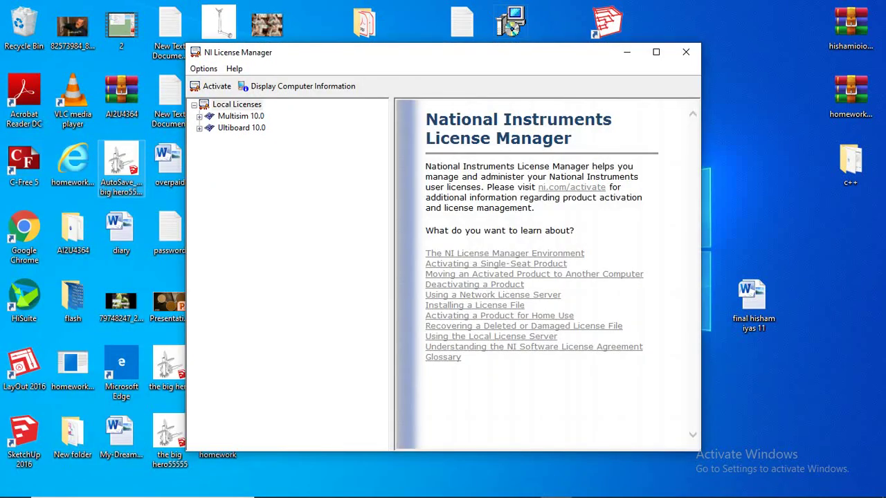
Step: Install the license file a.lic from the Desktop
{"action": "left_click", "coordinate": [204, 69]}
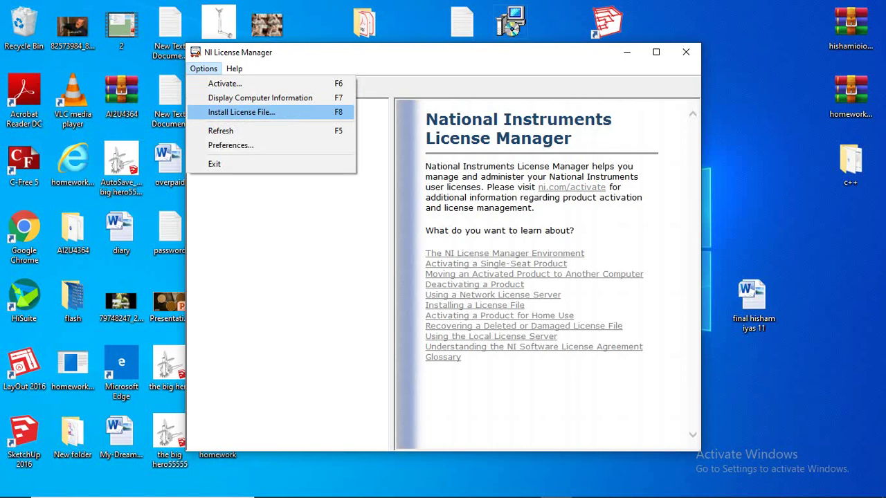
{"action": "key", "text": "Return"}
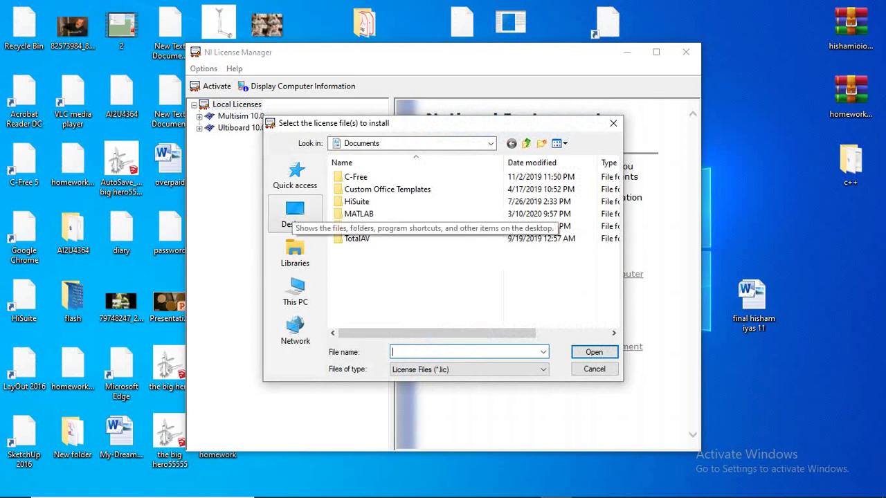
{"action": "left_click", "coordinate": [296, 214]}
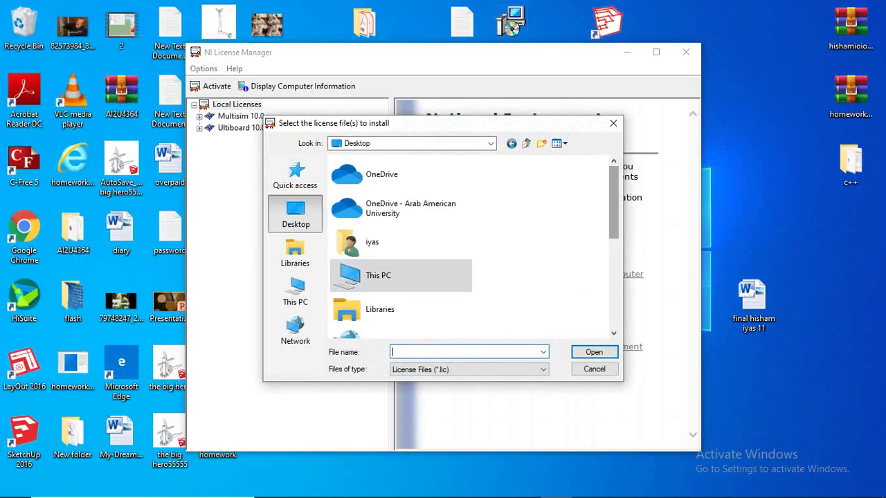
{"action": "scroll", "coordinate": [401, 247], "scroll_direction": "down", "scroll_amount": 5}
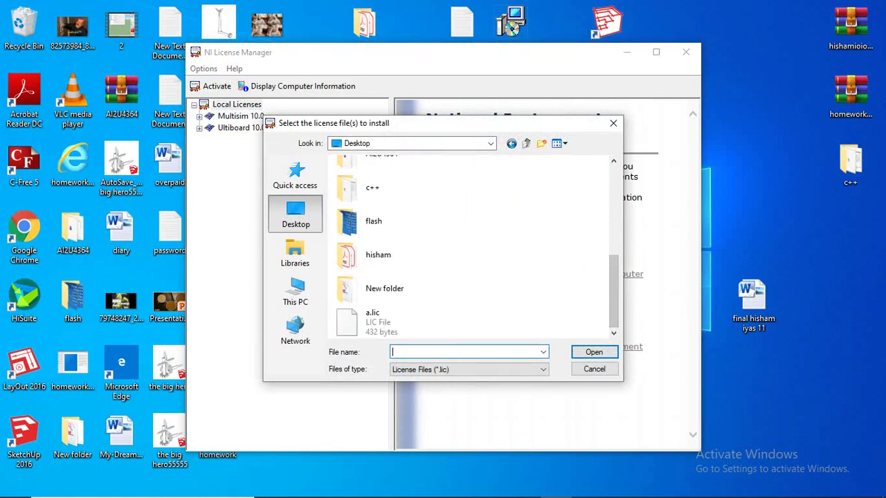
{"action": "left_click", "coordinate": [373, 322]}
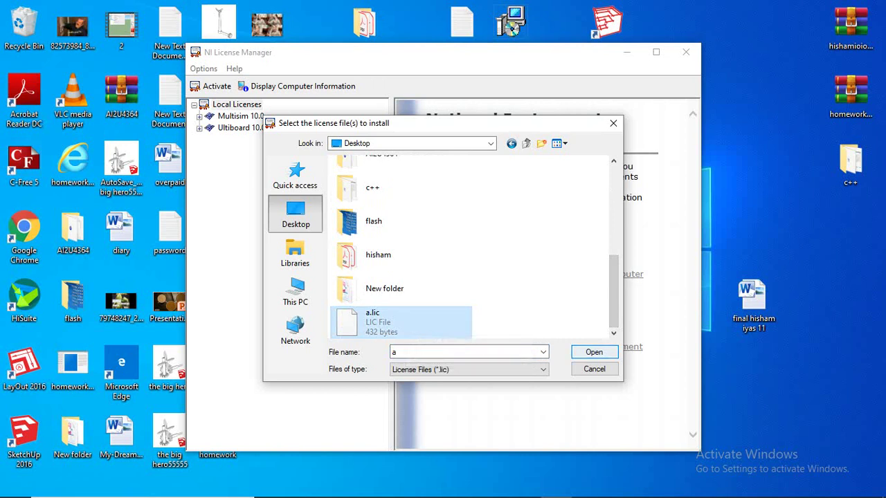
{"action": "left_click", "coordinate": [594, 352]}
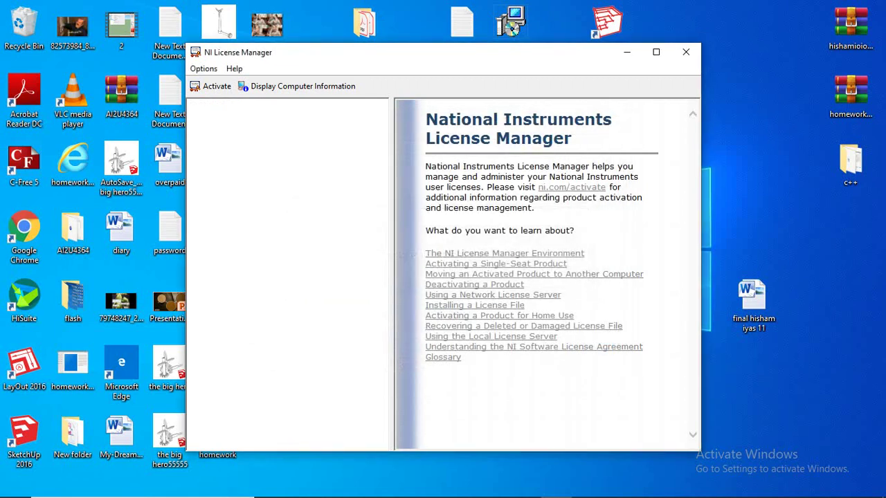